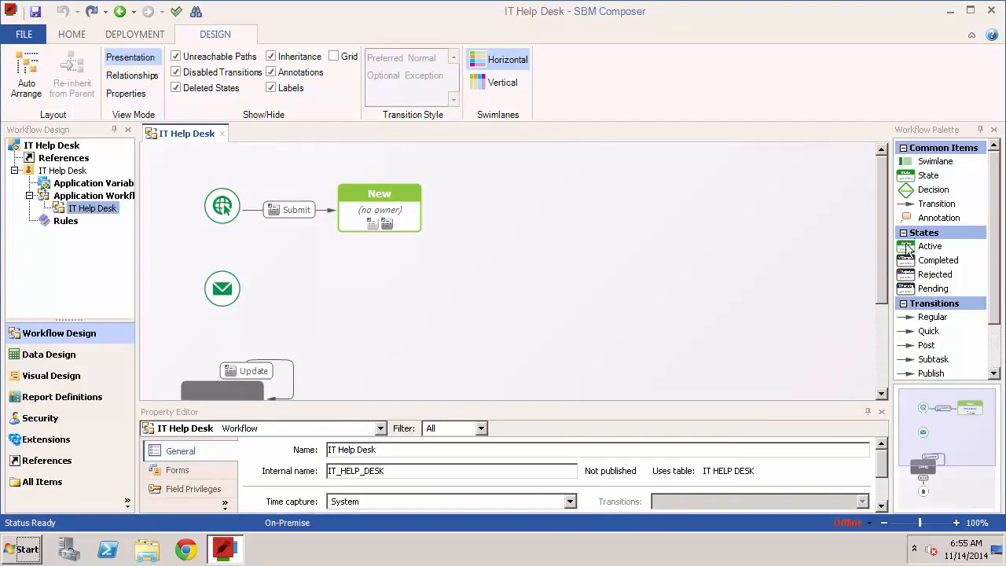
Add an active state named Investigating to the workflow, beyond the New state
{"action": "left_click_drag", "start_coordinate": [930, 246], "coordinate": [582, 210]}
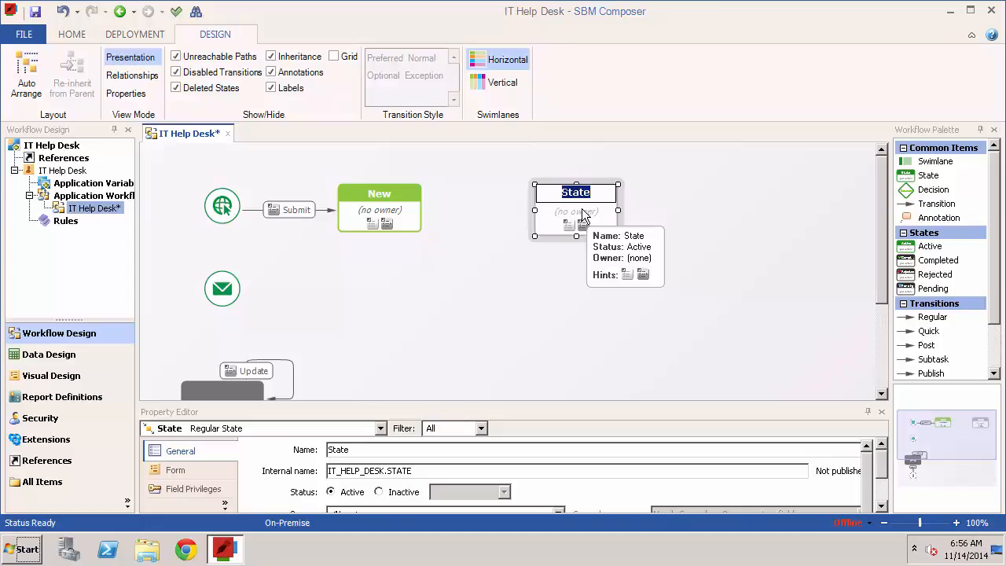
{"action": "type", "text": "Investigating"}
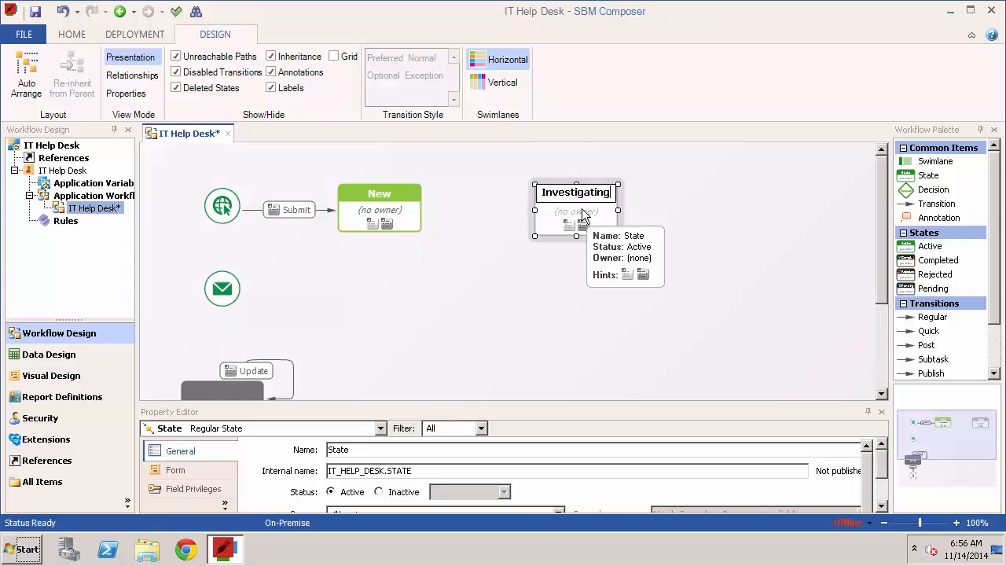
{"action": "key", "text": "Return"}
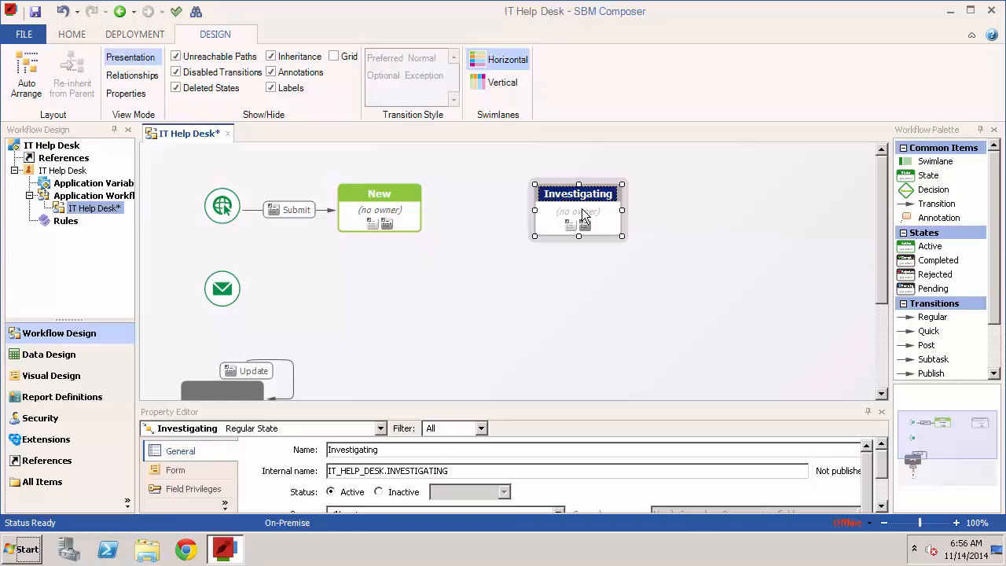
Connect the New state to the Investigating state with a regular transition named Research
{"action": "left_click", "coordinate": [932, 317]}
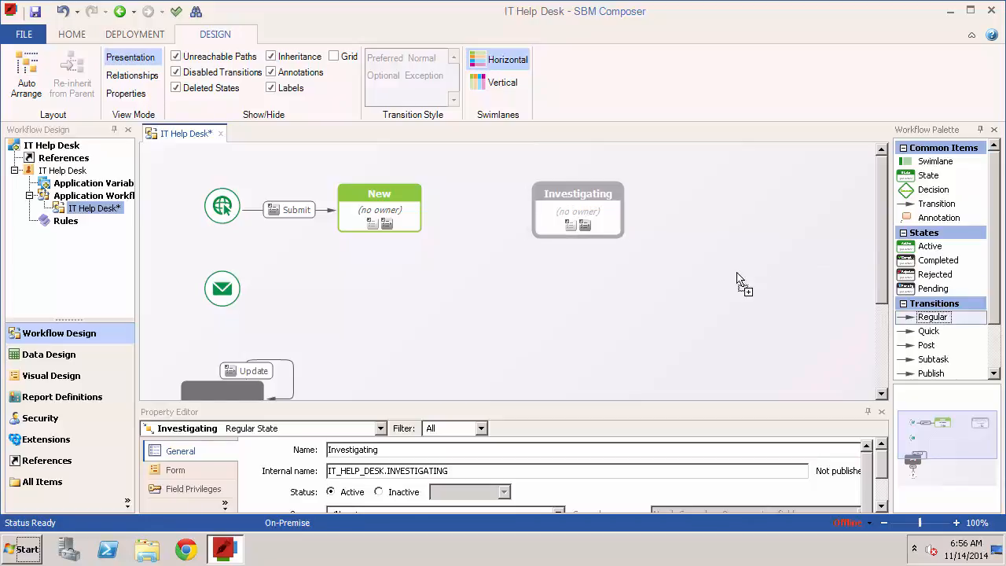
{"action": "left_click_drag", "start_coordinate": [737, 273], "coordinate": [553, 207]}
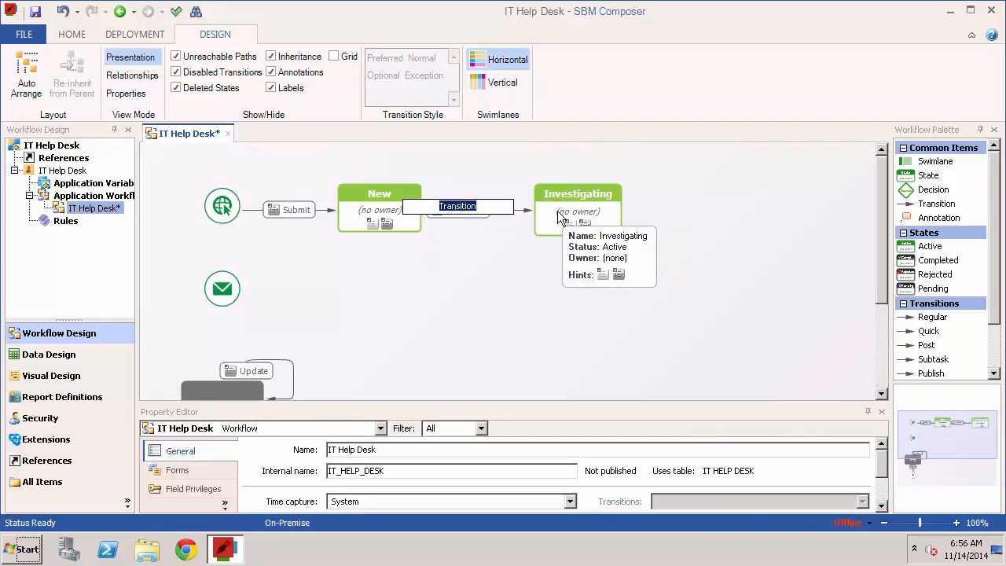
{"action": "type", "text": "Research"}
{"action": "key", "text": "Return"}
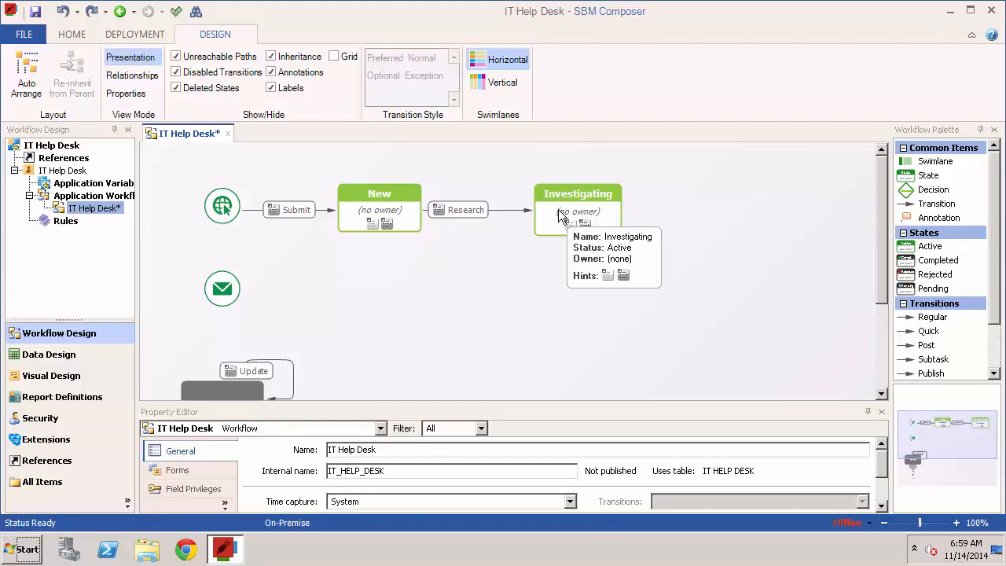
Add an active state named Assigned to the workflow, beyond the Investigating state
{"action": "left_click_drag", "start_coordinate": [930, 246], "coordinate": [729, 213]}
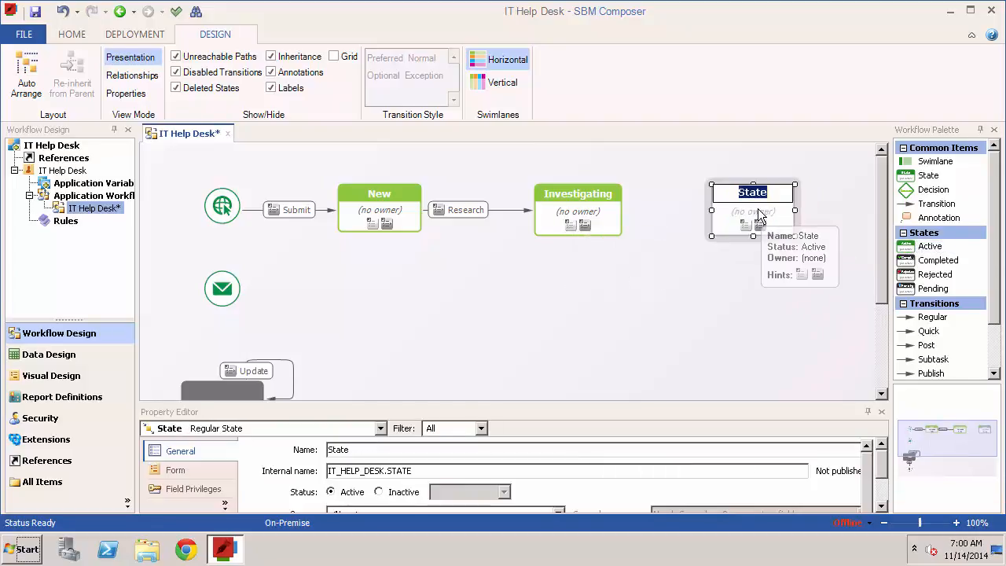
{"action": "type", "text": "Assi"}
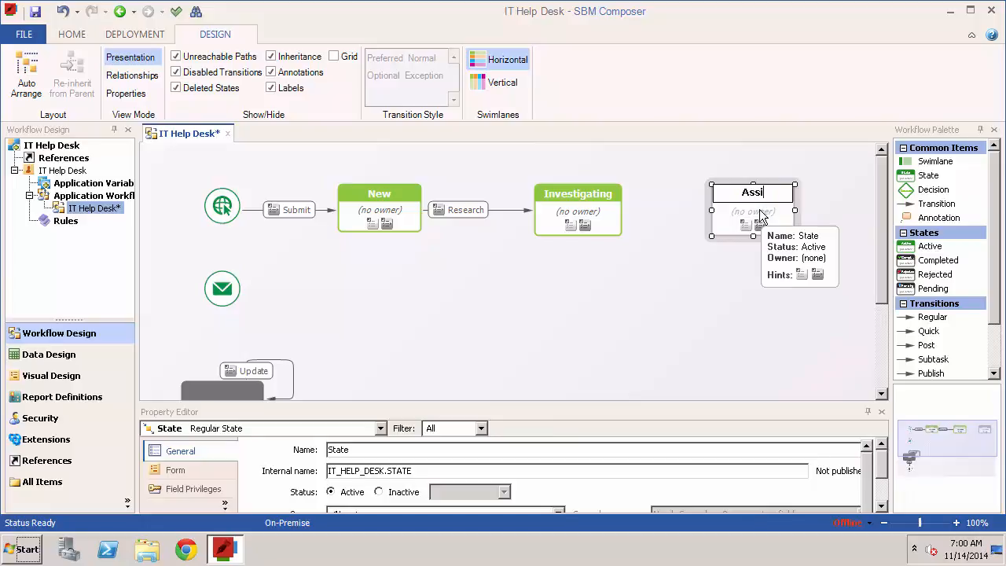
{"action": "type", "text": "gned"}
{"action": "key", "text": "Return"}
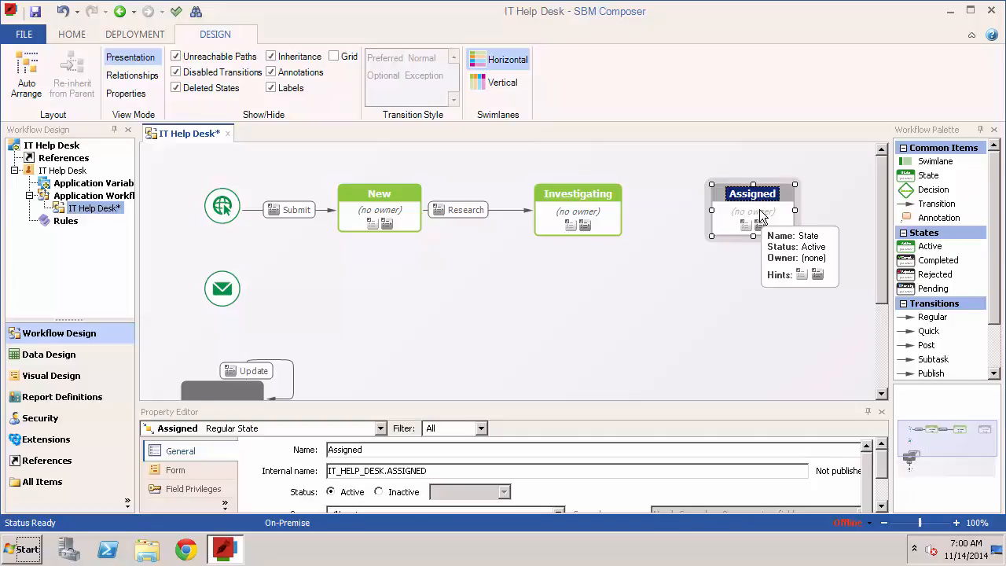
Connect the Investigating state to the Assigned state with a regular transition named Assign
{"action": "left_click", "coordinate": [931, 317]}
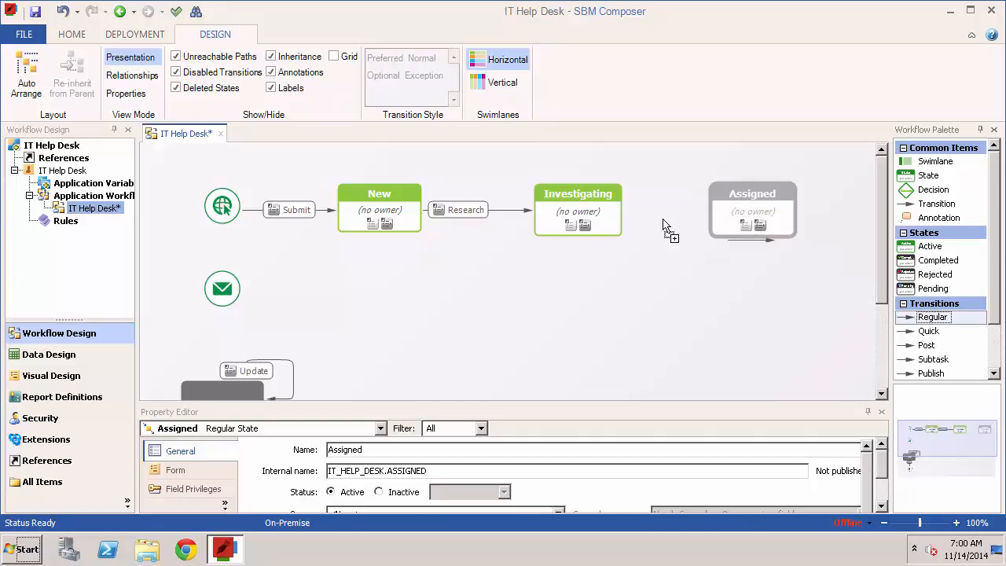
{"action": "left_click_drag", "start_coordinate": [626, 209], "coordinate": [726, 212]}
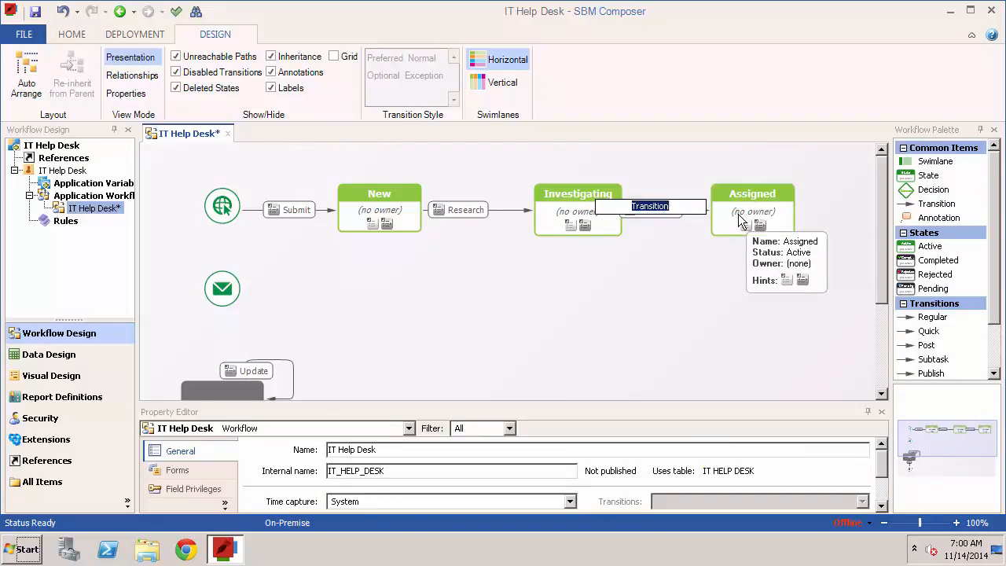
{"action": "type", "text": "Assign"}
{"action": "key", "text": "Return"}
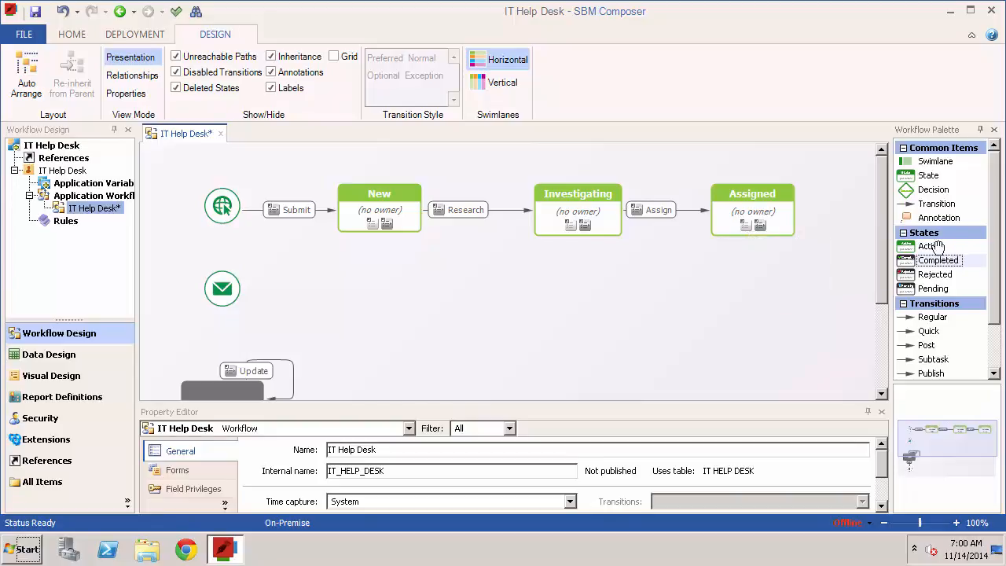
Add a completed state beyond the Assigned state and name it Resolved
{"action": "left_click_drag", "start_coordinate": [937, 260], "coordinate": [824, 216]}
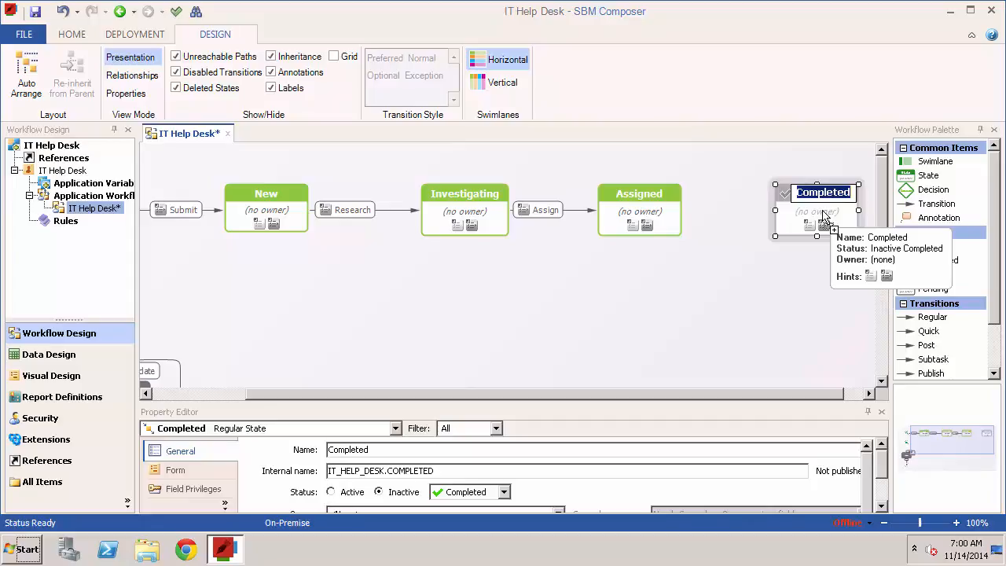
{"action": "type", "text": "Resolv"}
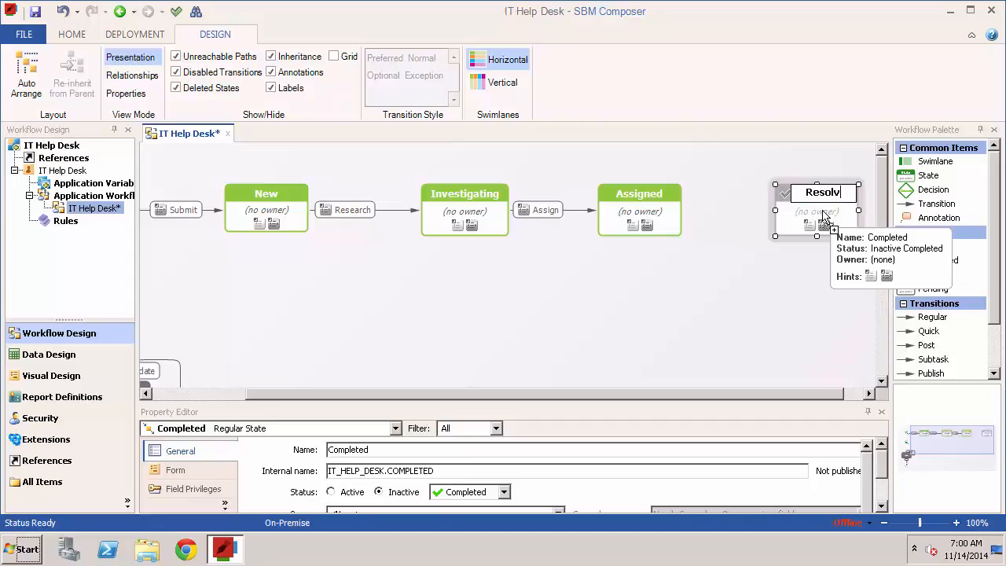
{"action": "type", "text": "ed"}
{"action": "key", "text": "Return"}
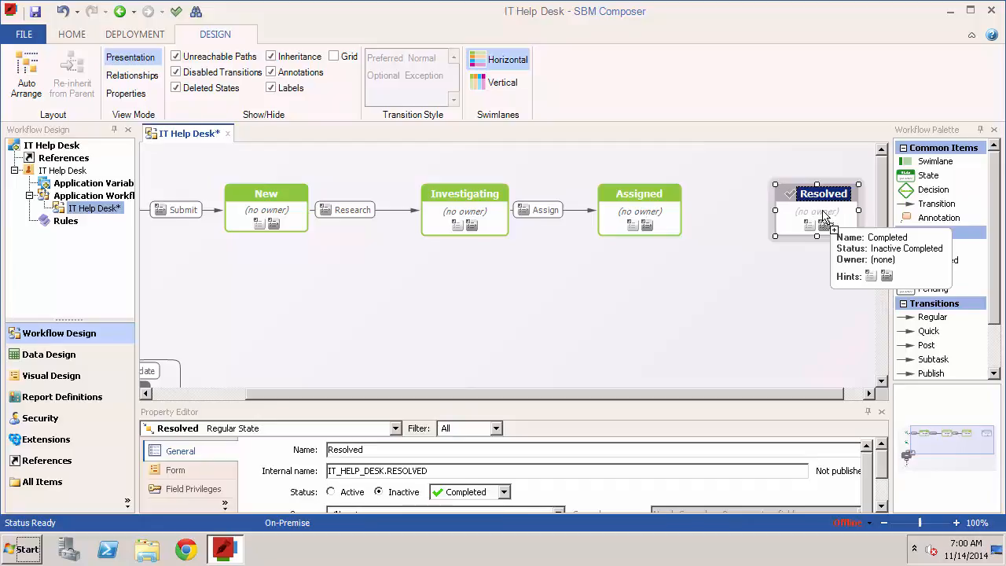
Connect the Assigned state to the Resolved state with a regular transition named Resolve
{"action": "left_click_drag", "start_coordinate": [930, 316], "coordinate": [694, 224]}
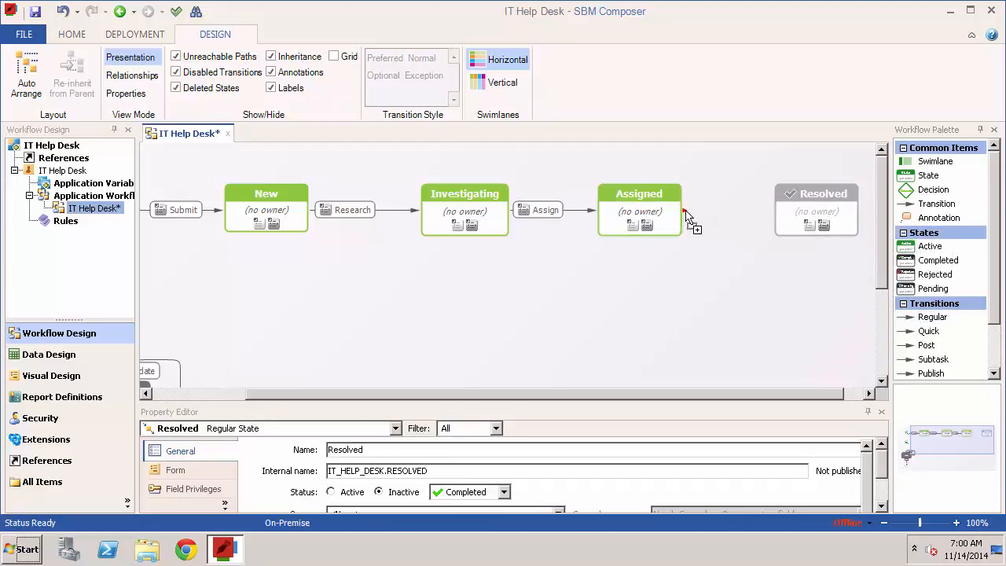
{"action": "left_click", "coordinate": [783, 208]}
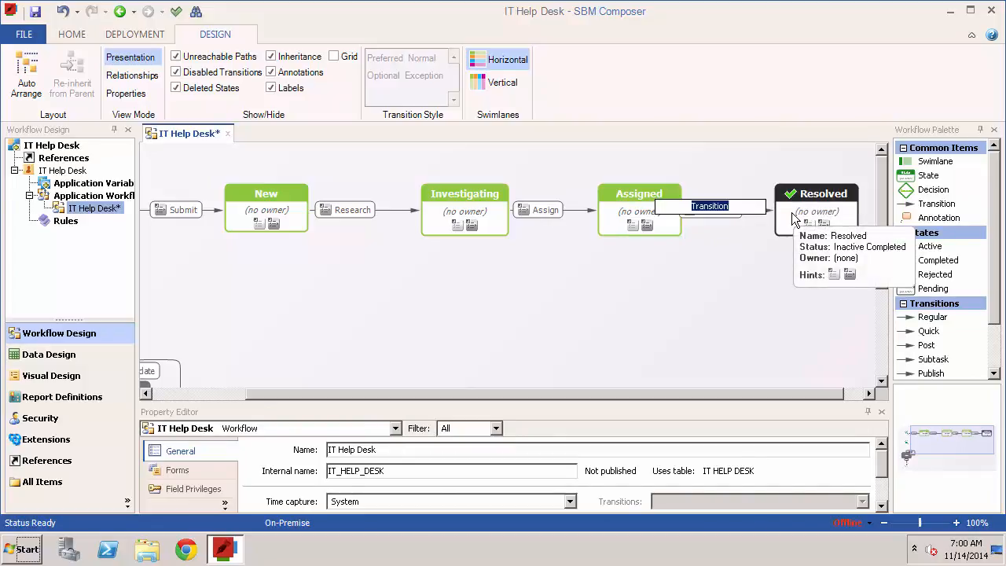
{"action": "type", "text": "Resolve"}
{"action": "key", "text": "Return"}
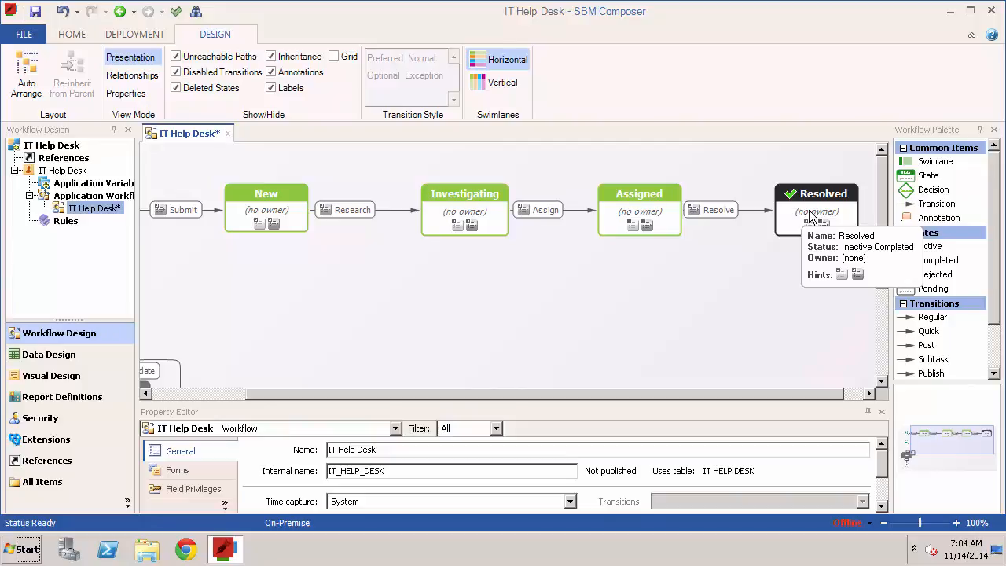
Attach an annotation to the Resolved state with the text "Item is marked as resolved and closed."
{"action": "mouse_move", "coordinate": [935, 218]}
{"action": "left_mouse_down"}
{"action": "mouse_move", "coordinate": [880, 226]}
{"action": "mouse_move", "coordinate": [837, 200]}
{"action": "left_mouse_up"}
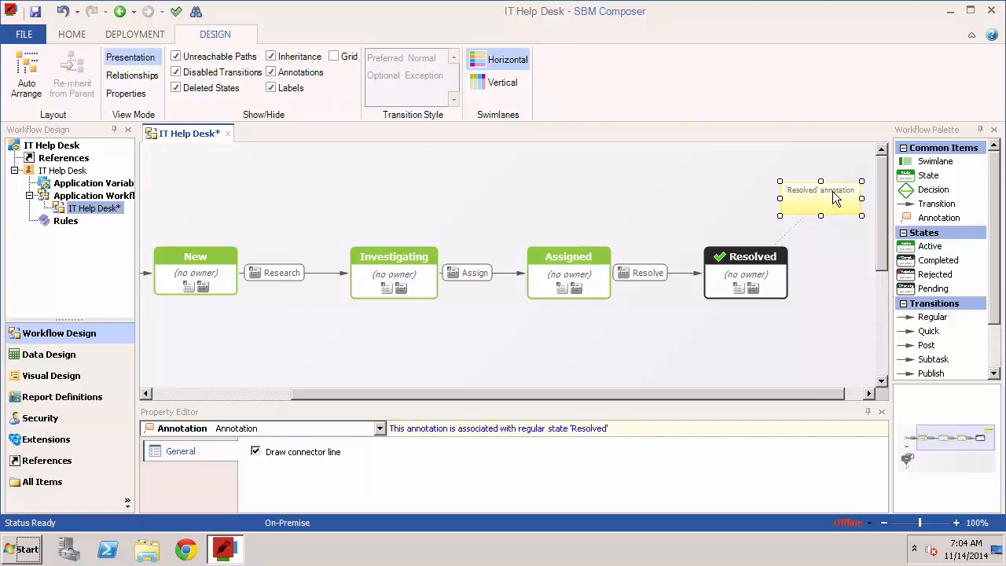
{"action": "double_click", "coordinate": [833, 196]}
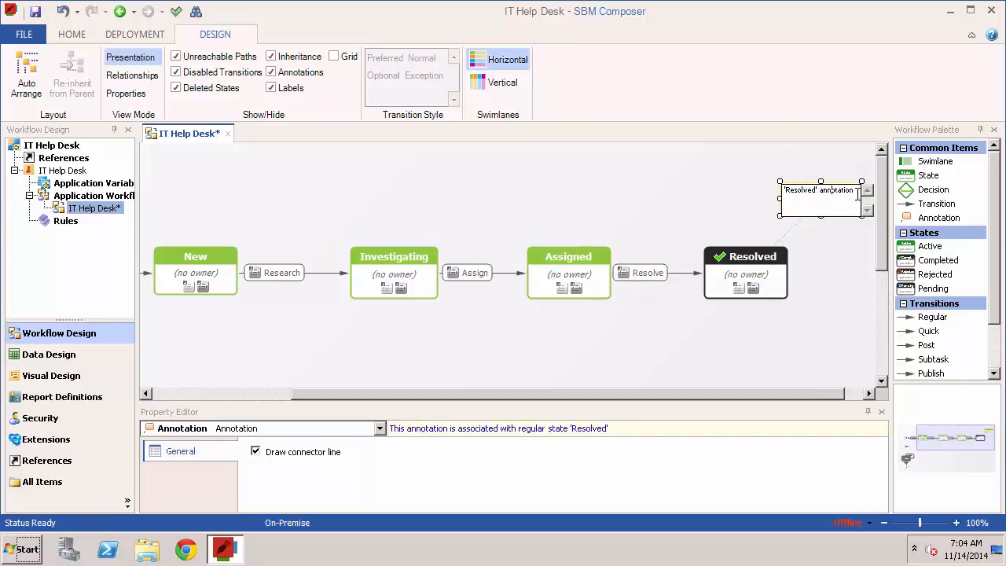
{"action": "left_click_drag", "start_coordinate": [855, 191], "coordinate": [784, 191]}
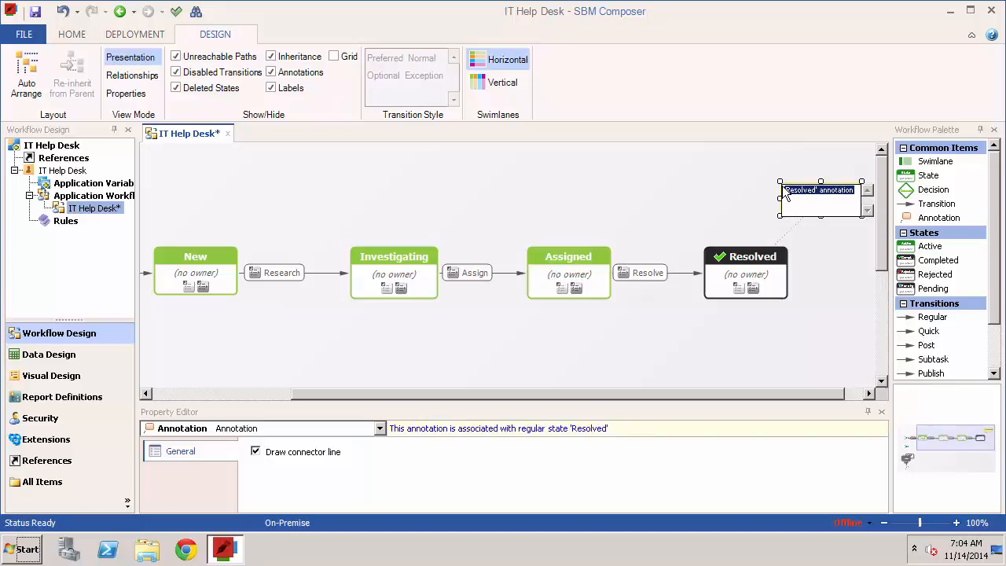
{"action": "type", "text": "Item is marked a"}
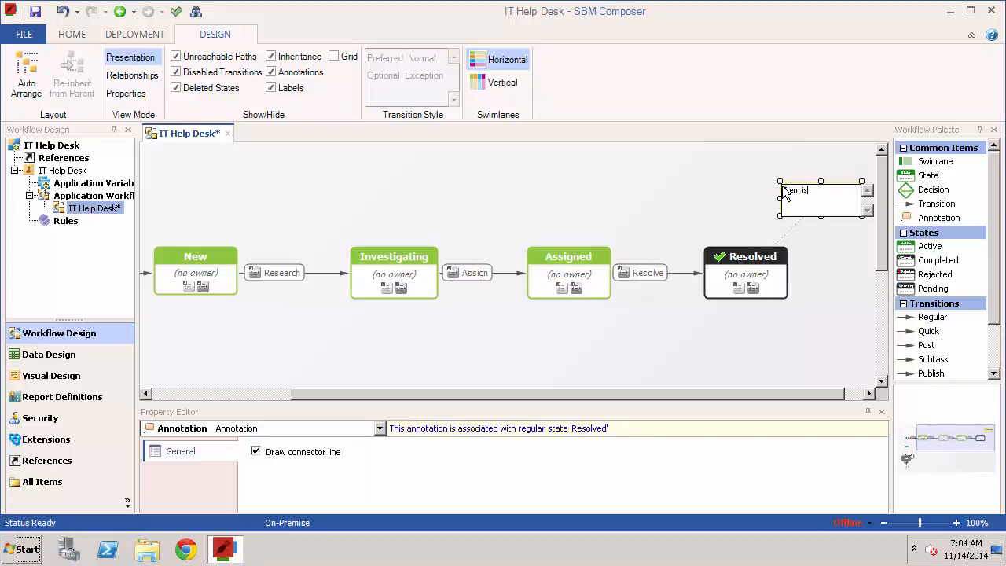
{"action": "type", "text": "s Resolved and closed."}
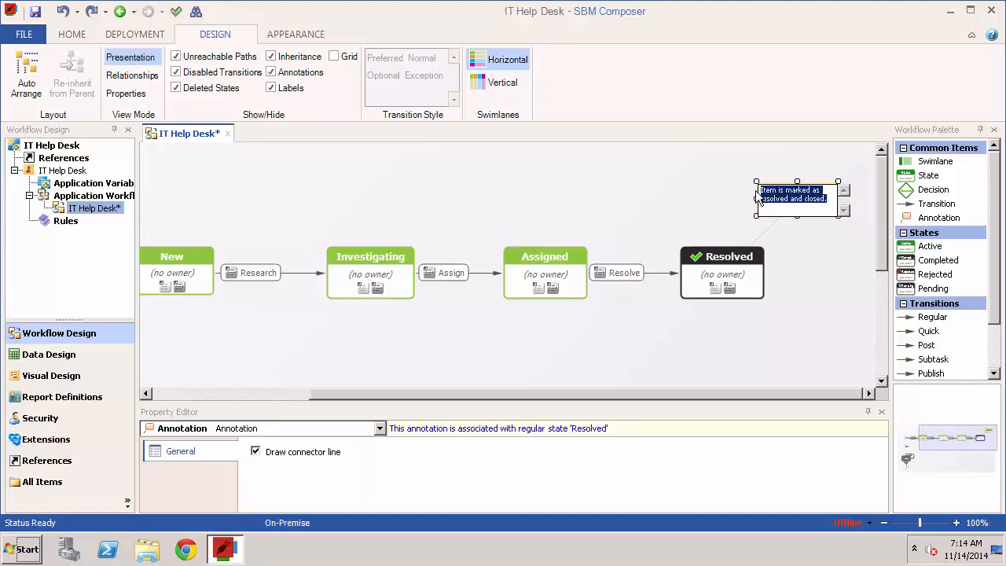
{"action": "left_click", "coordinate": [728, 187]}
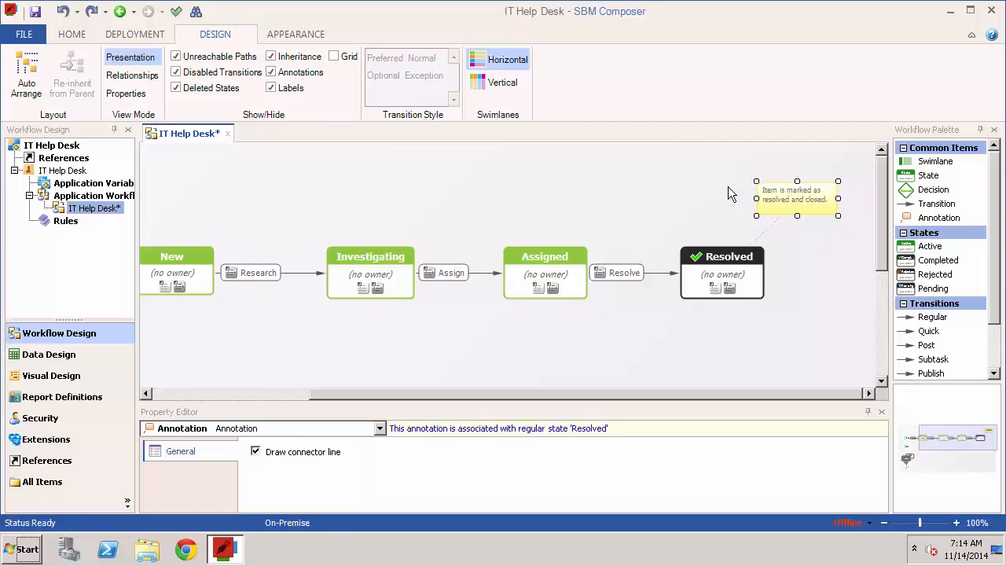
Add a swimlane named New to the workflow and set the swimlane orientation to vertical
{"action": "mouse_move", "coordinate": [900, 165]}
{"action": "left_mouse_down"}
{"action": "mouse_move", "coordinate": [918, 159]}
{"action": "mouse_move", "coordinate": [666, 181]}
{"action": "mouse_move", "coordinate": [568, 177]}
{"action": "left_mouse_up"}
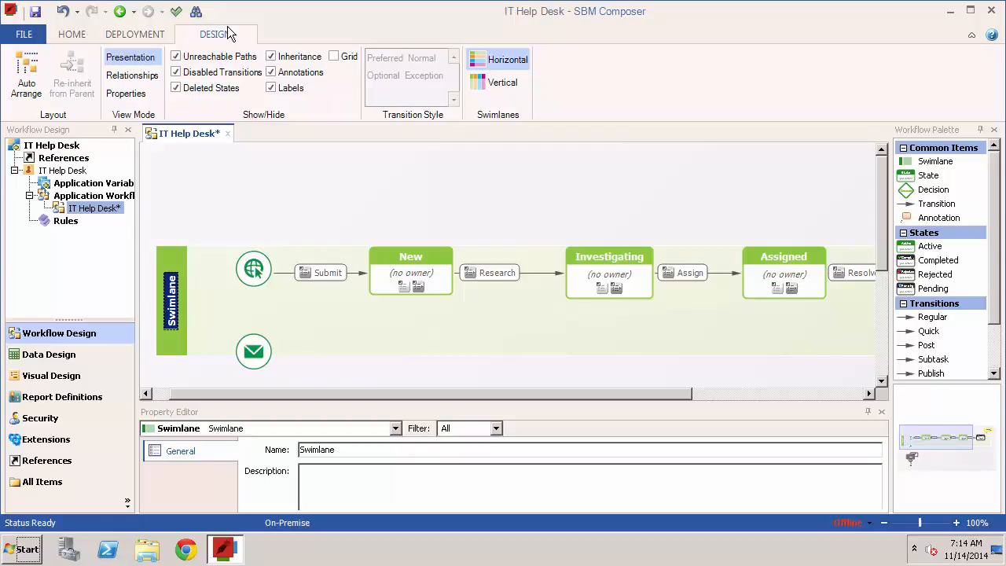
{"action": "left_click", "coordinate": [491, 85]}
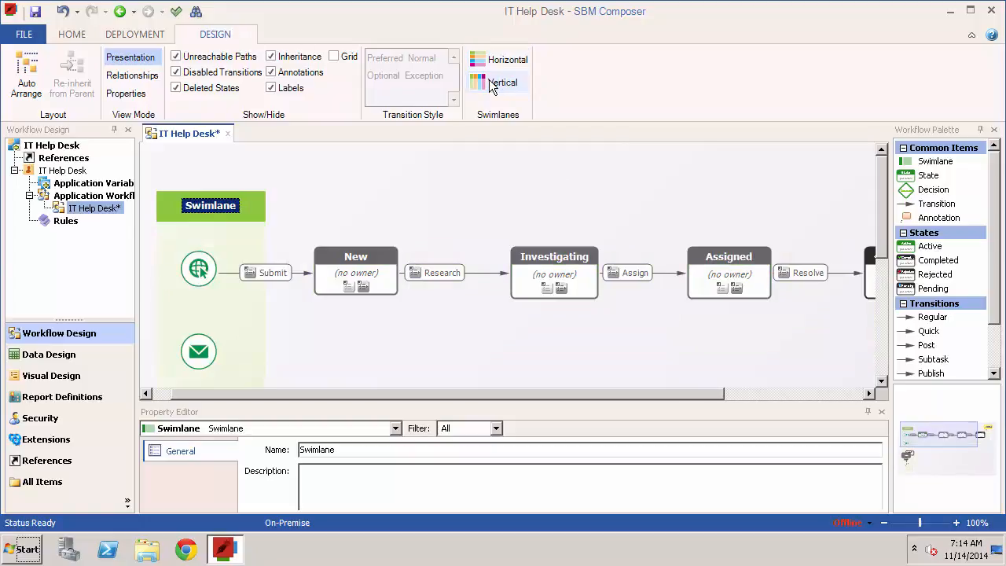
{"action": "double_click", "coordinate": [221, 203]}
{"action": "type", "text": "New"}
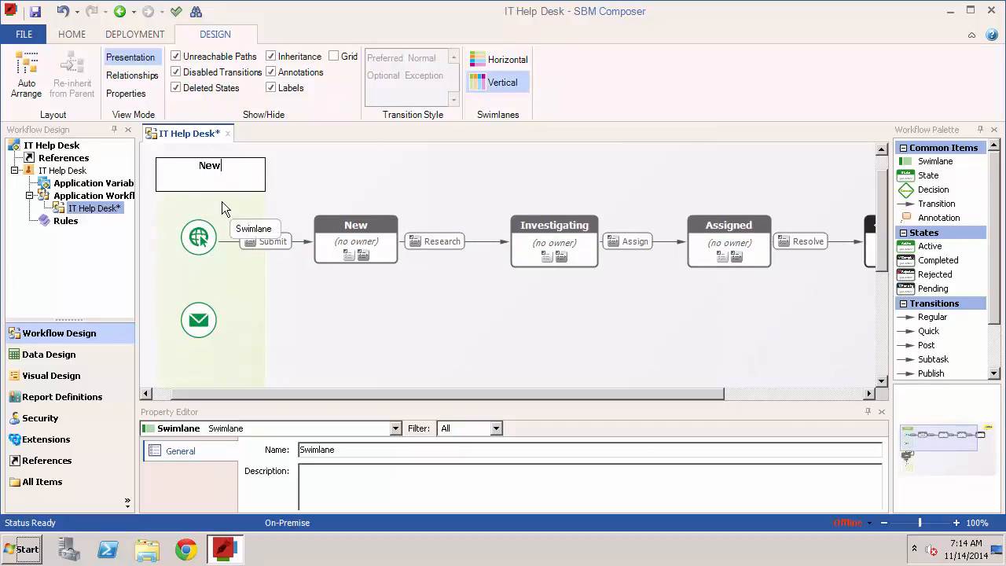
{"action": "key", "text": "Return"}
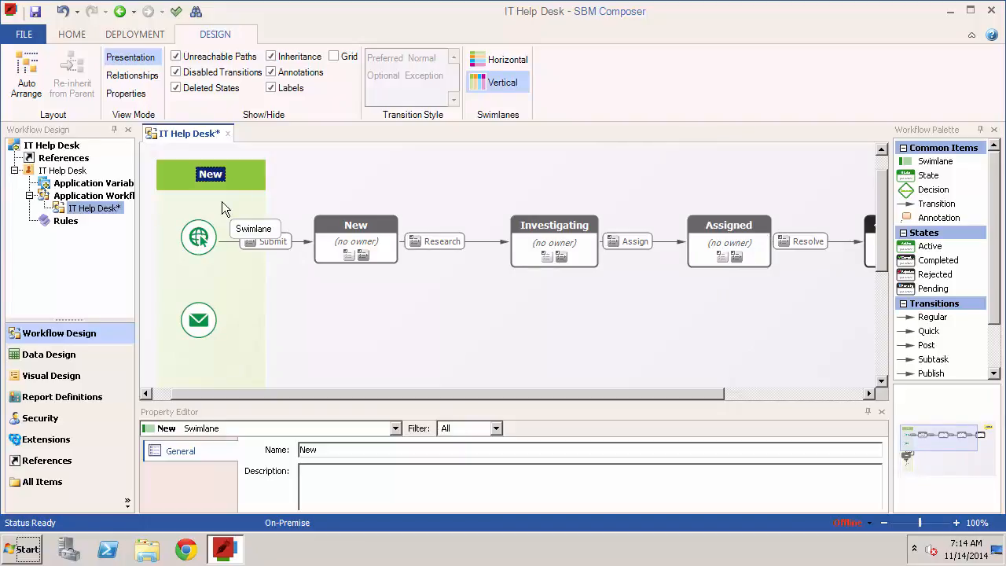
Widen the New swimlane to about twice its width and move the New state into it
{"action": "left_click_drag", "start_coordinate": [266, 171], "coordinate": [371, 174]}
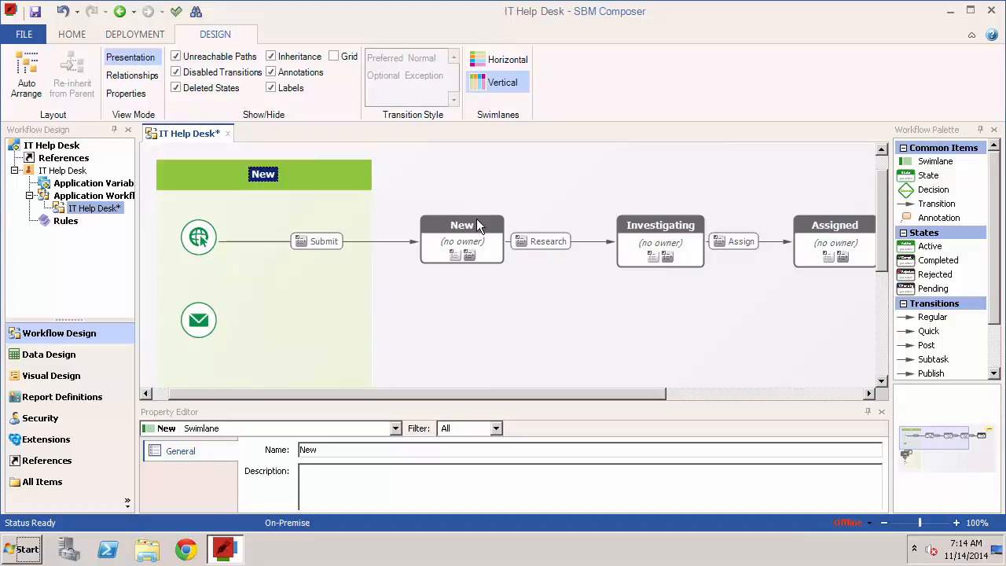
{"action": "mouse_move", "coordinate": [476, 218]}
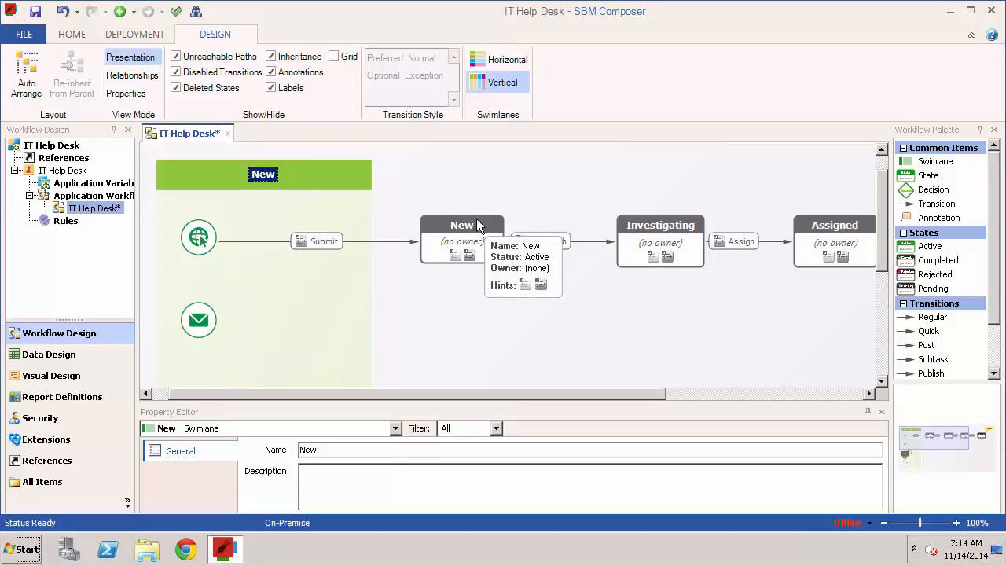
{"action": "left_click_drag", "start_coordinate": [477, 218], "coordinate": [337, 225]}
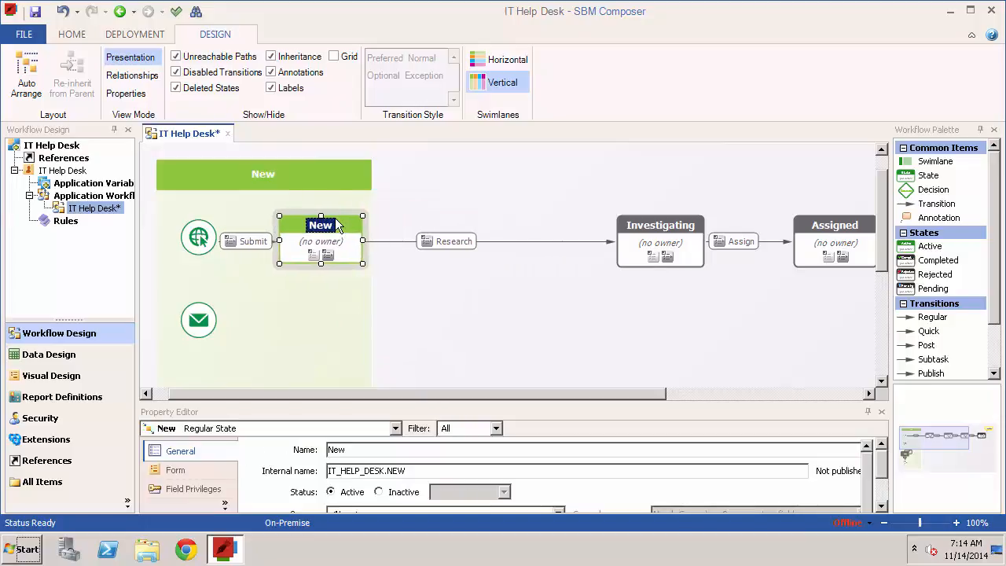
{"action": "mouse_move", "coordinate": [338, 225]}
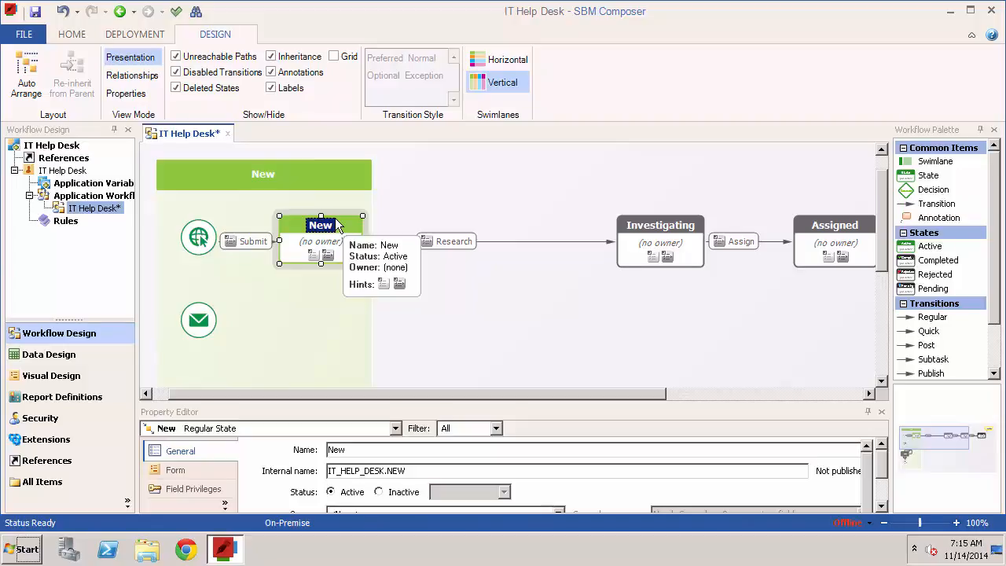
Add a second vertical swimlane beside the New swimlane and name it Research
{"action": "left_click", "coordinate": [934, 162]}
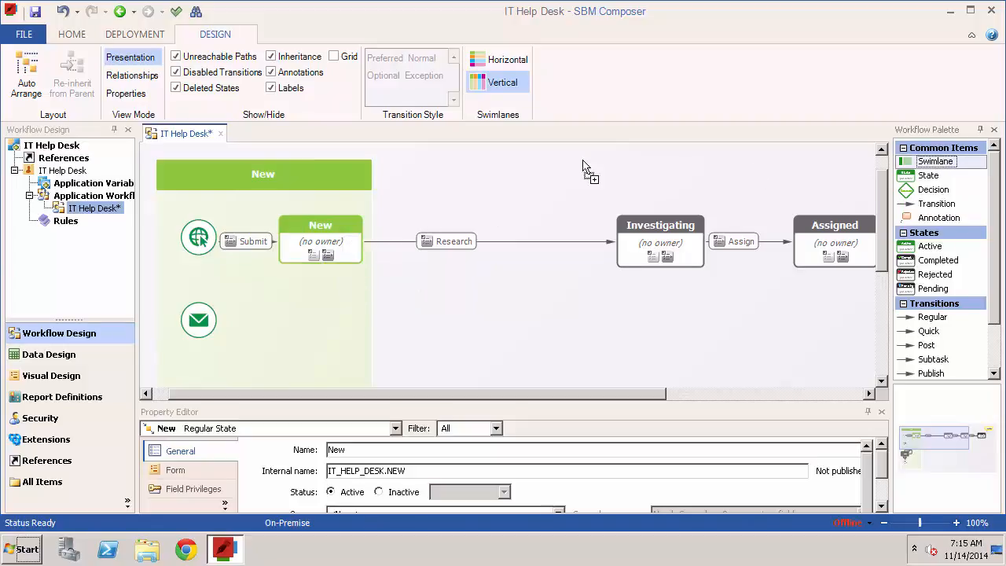
{"action": "left_click", "coordinate": [511, 173]}
{"action": "double_click", "coordinate": [422, 172]}
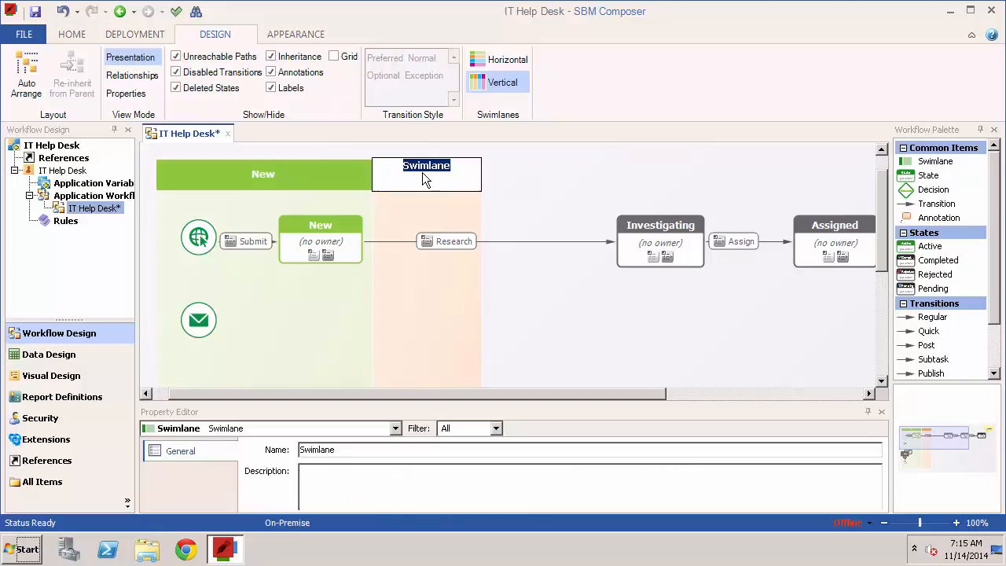
{"action": "type", "text": "Research"}
{"action": "key", "text": "Return"}
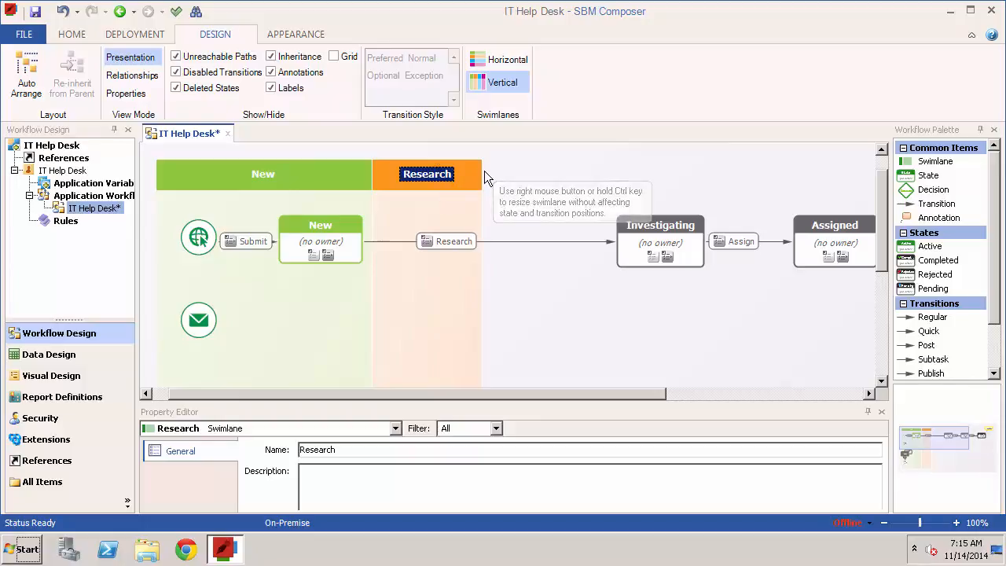
Widen the Research swimlane to about twice its width and move the Investigating state into it
{"action": "left_click_drag", "start_coordinate": [481, 172], "coordinate": [583, 172]}
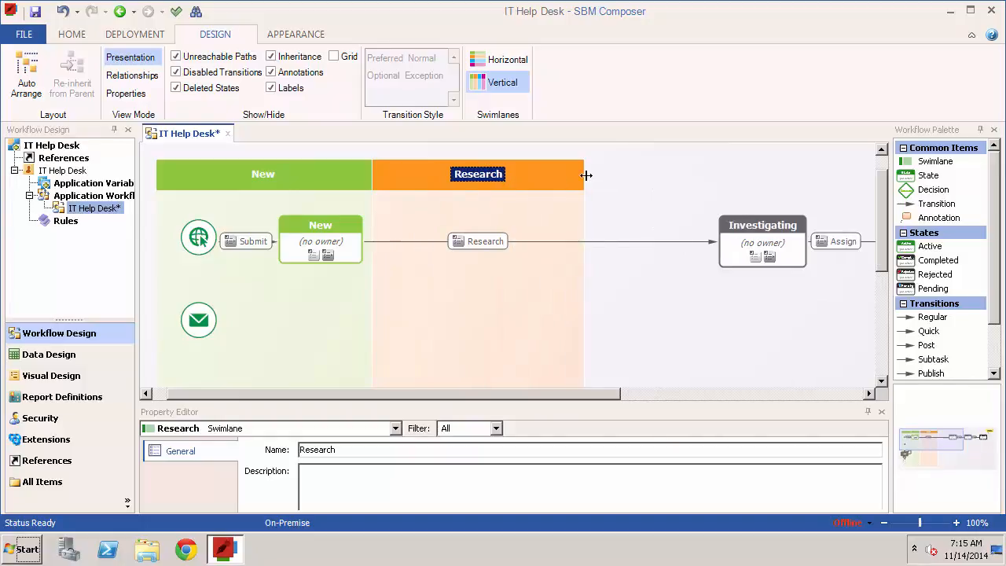
{"action": "left_click", "coordinate": [727, 227]}
{"action": "left_click_drag", "start_coordinate": [726, 227], "coordinate": [519, 222]}
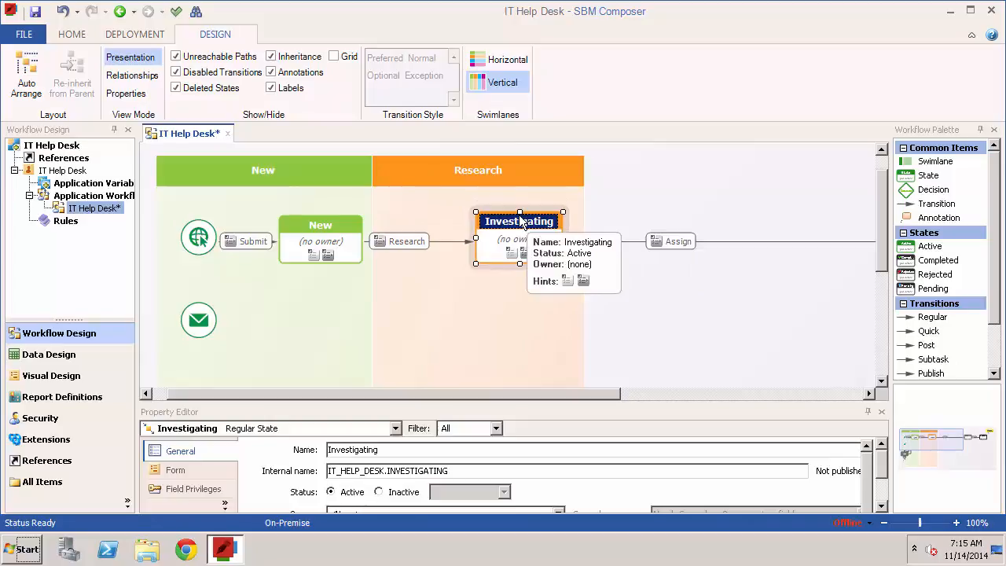
Add a third vertical swimlane beside the Research swimlane and name it Assigned
{"action": "left_click", "coordinate": [935, 161]}
{"action": "left_click", "coordinate": [667, 165]}
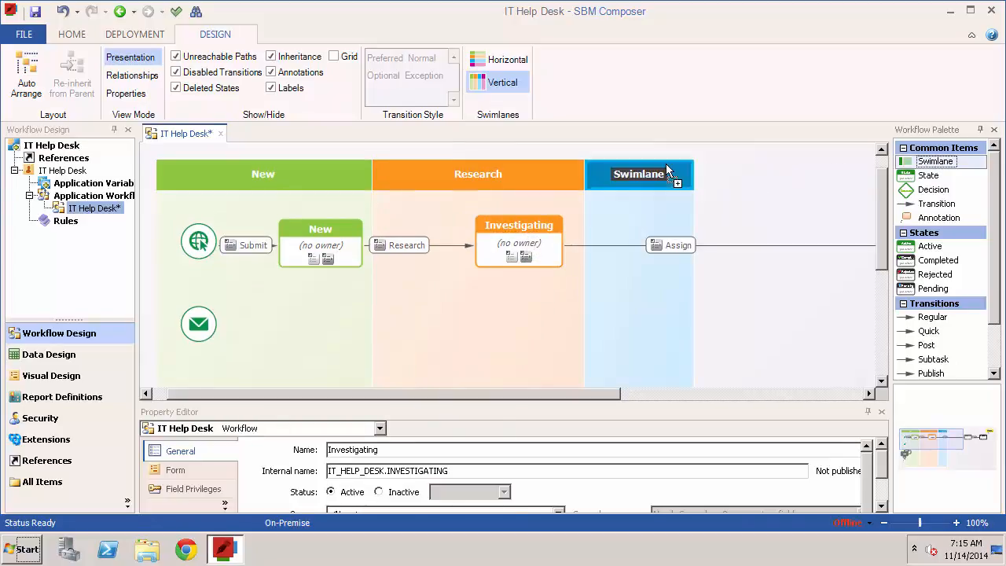
{"action": "left_click", "coordinate": [660, 172]}
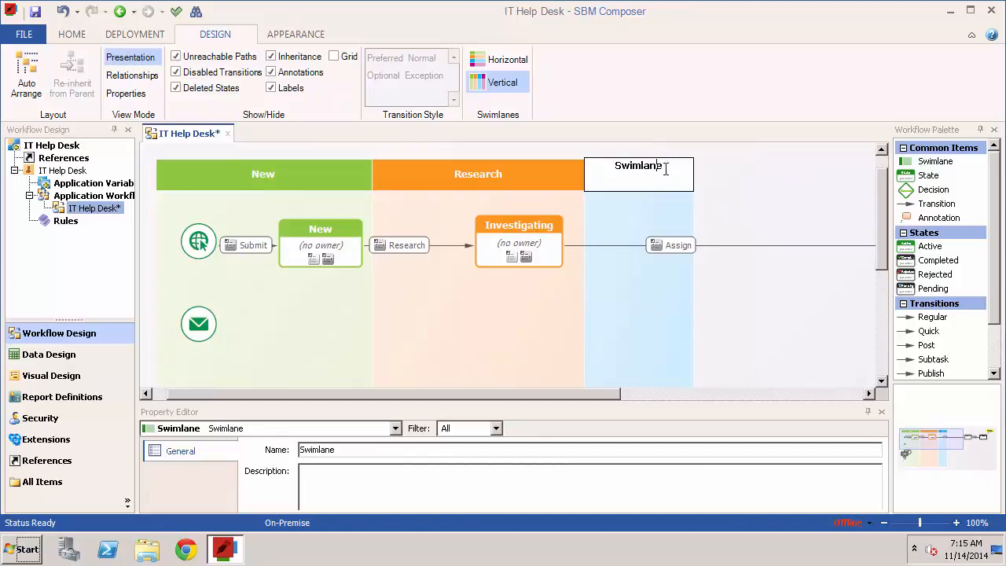
{"action": "left_click_drag", "start_coordinate": [665, 165], "coordinate": [578, 165]}
{"action": "type", "text": "As"}
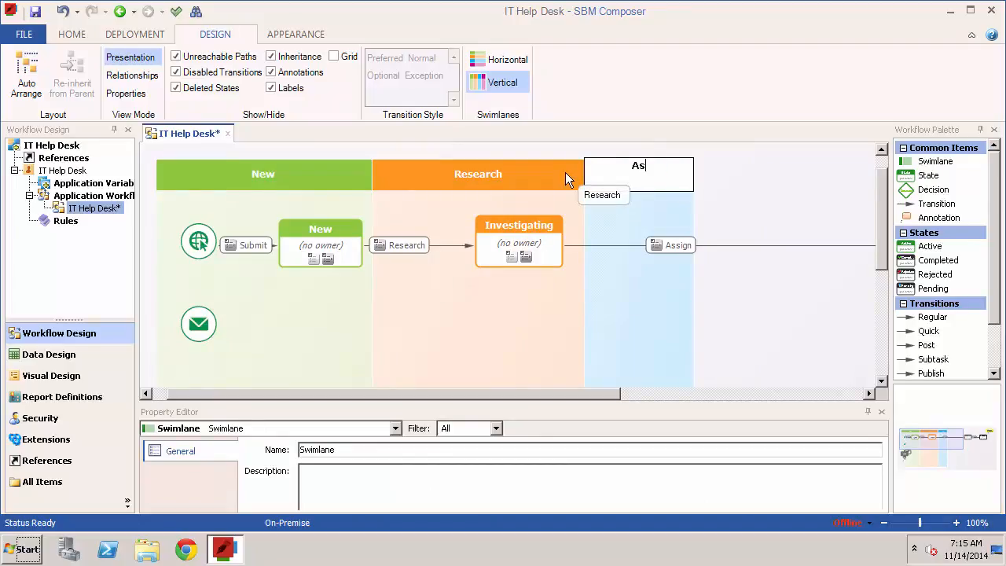
{"action": "type", "text": "signed"}
{"action": "key", "text": "Return"}
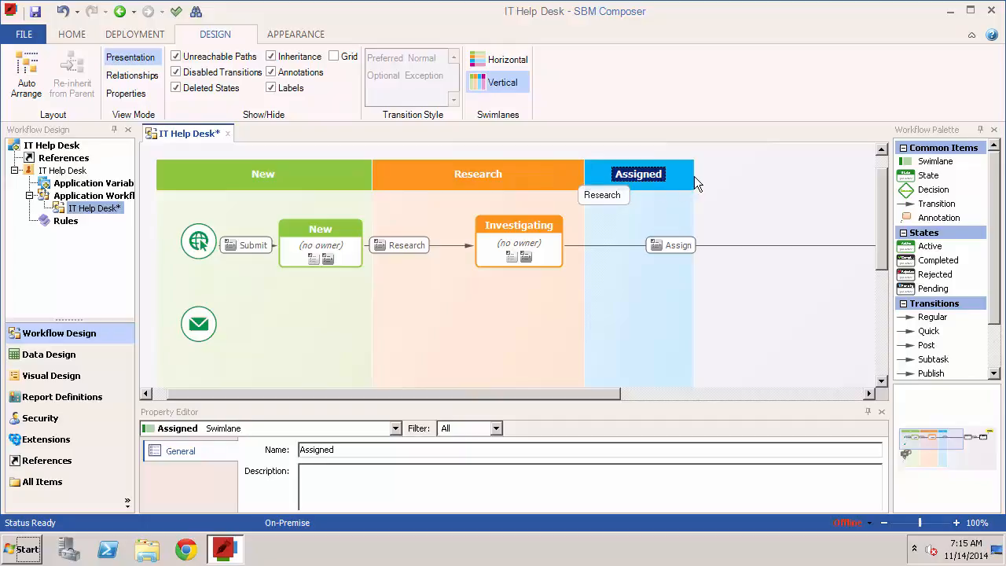
Widen the Assigned swimlane to nearly twice its width and move the Assigned state into it
{"action": "left_click_drag", "start_coordinate": [694, 172], "coordinate": [777, 172]}
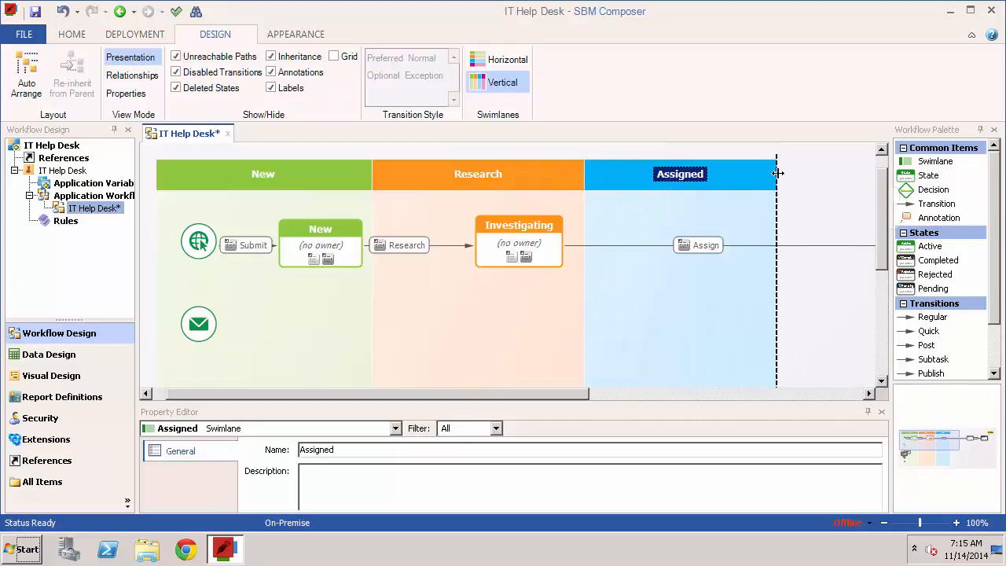
{"action": "left_click_drag", "start_coordinate": [558, 394], "coordinate": [695, 394]}
{"action": "left_click_drag", "start_coordinate": [824, 233], "coordinate": [525, 234]}
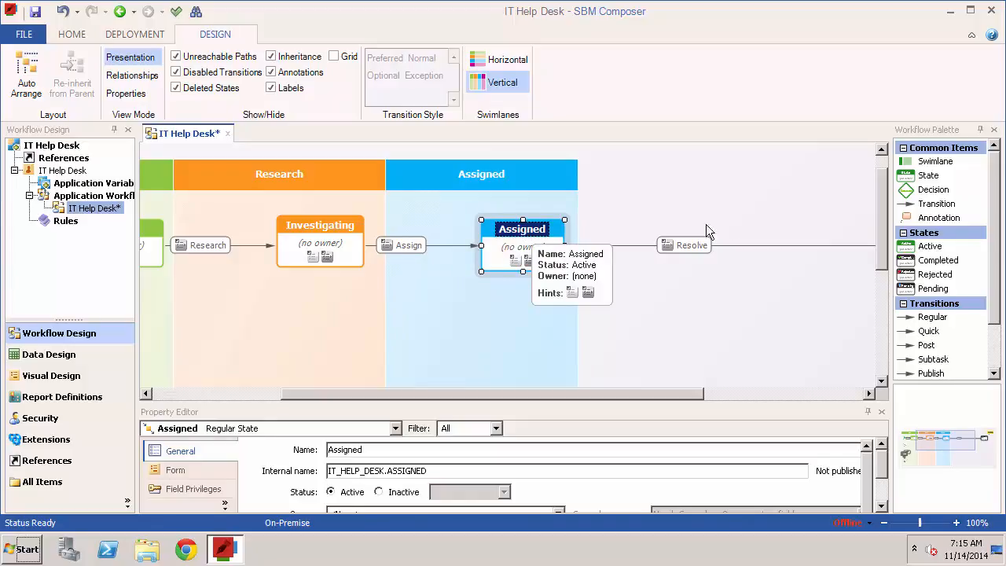
Add a fourth vertical swimlane beside the Assigned swimlane and name it Done
{"action": "left_click_drag", "start_coordinate": [934, 161], "coordinate": [737, 178]}
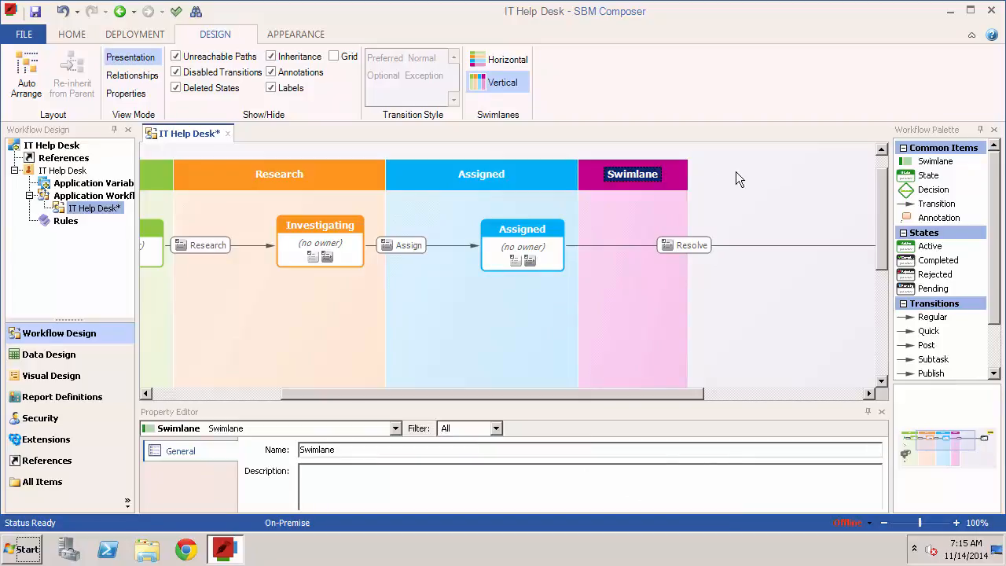
{"action": "double_click", "coordinate": [638, 173]}
{"action": "type", "text": "Done"}
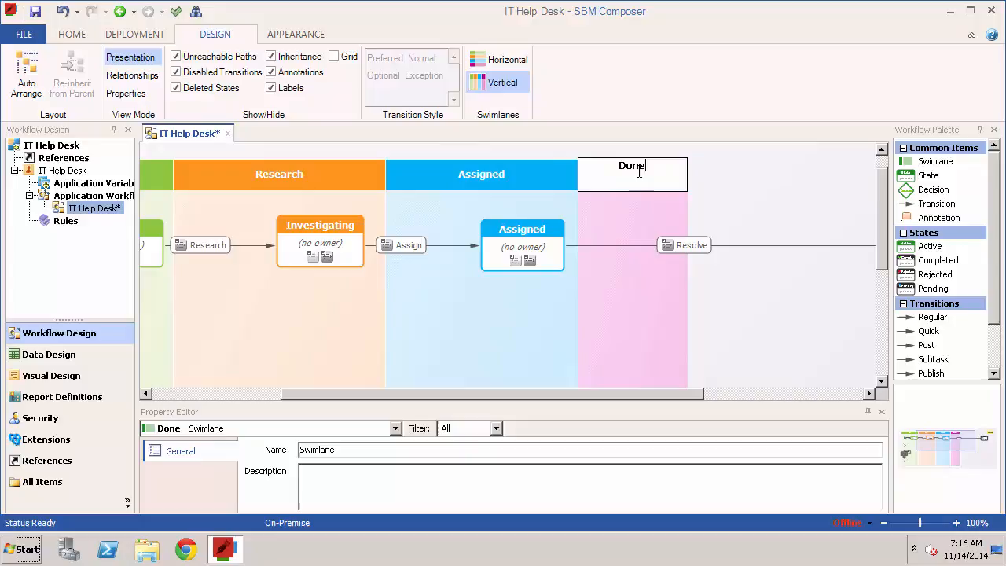
{"action": "key", "text": "Return"}
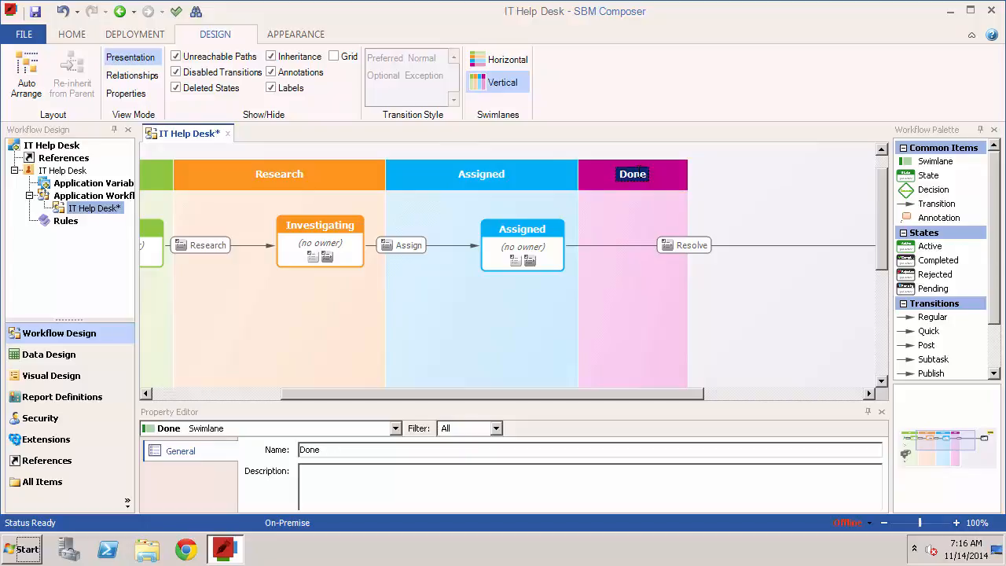
Widen the Done swimlane to about twice its width and move the Resolved state into it
{"action": "left_click_drag", "start_coordinate": [688, 179], "coordinate": [789, 174]}
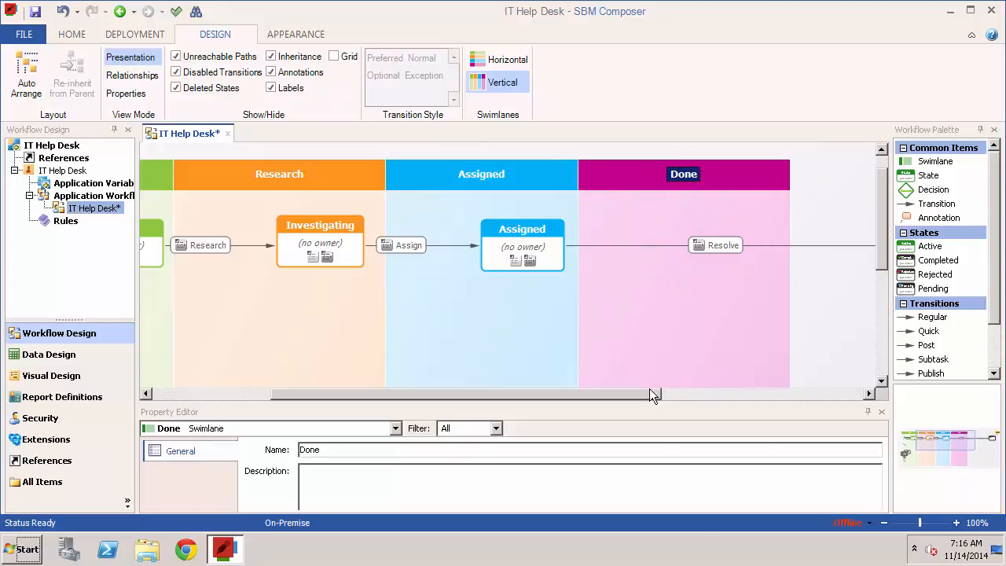
{"action": "left_click_drag", "start_coordinate": [648, 388], "coordinate": [789, 388]}
{"action": "left_click_drag", "start_coordinate": [846, 231], "coordinate": [475, 225]}
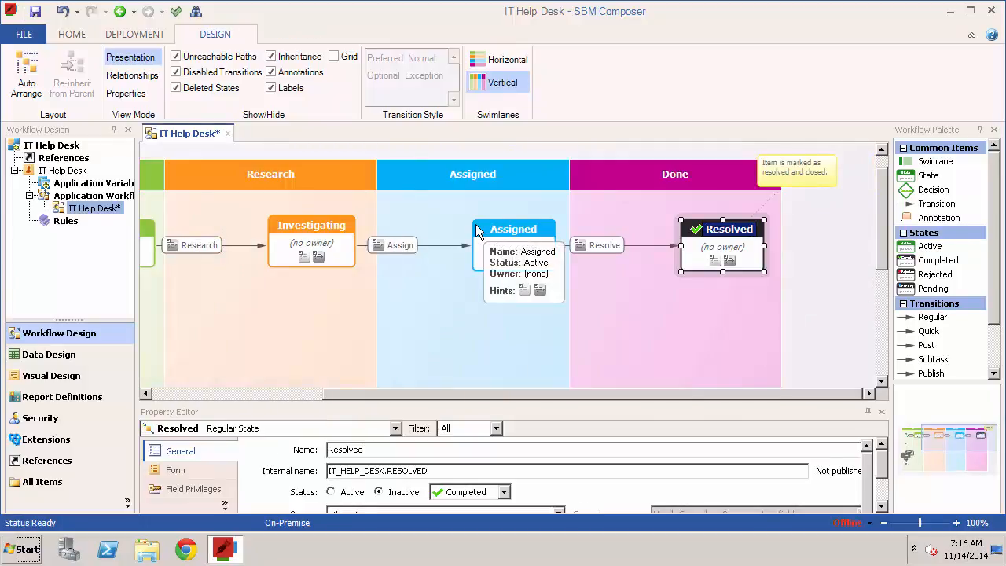
{"action": "left_click", "coordinate": [592, 300]}
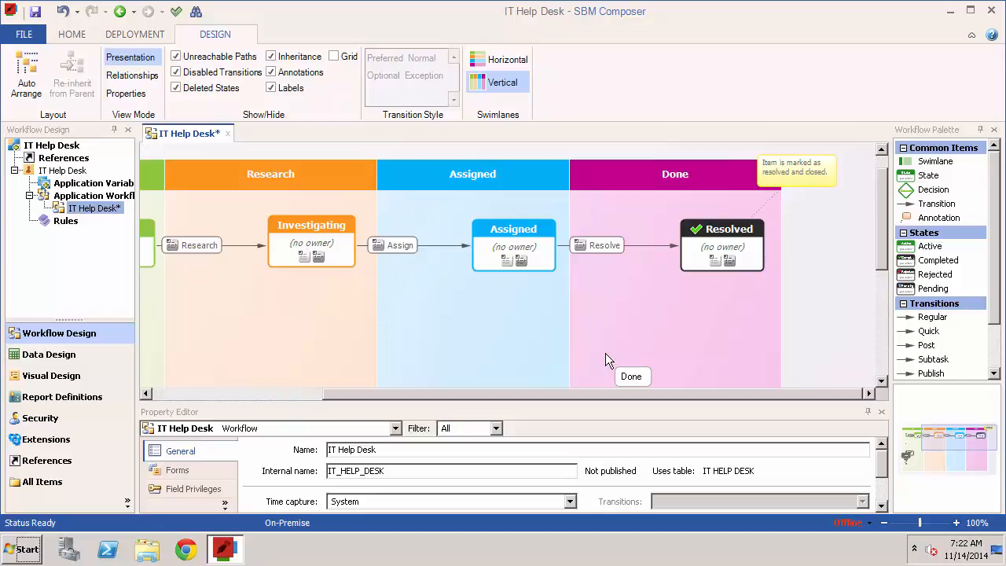
Add a new sub-workflow under the IT Help Desk application workflow
{"action": "right_click", "coordinate": [105, 210]}
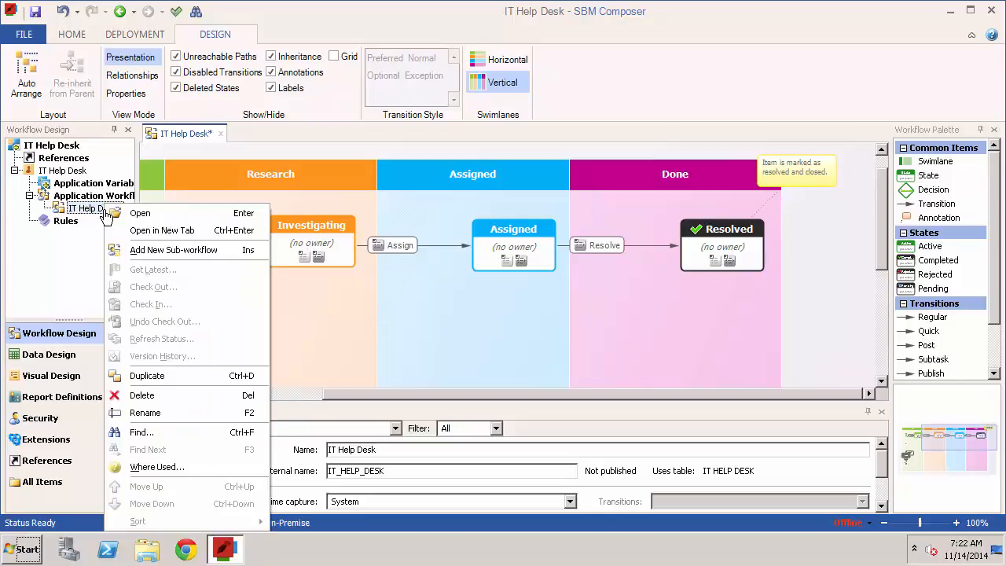
{"action": "left_click", "coordinate": [149, 250]}
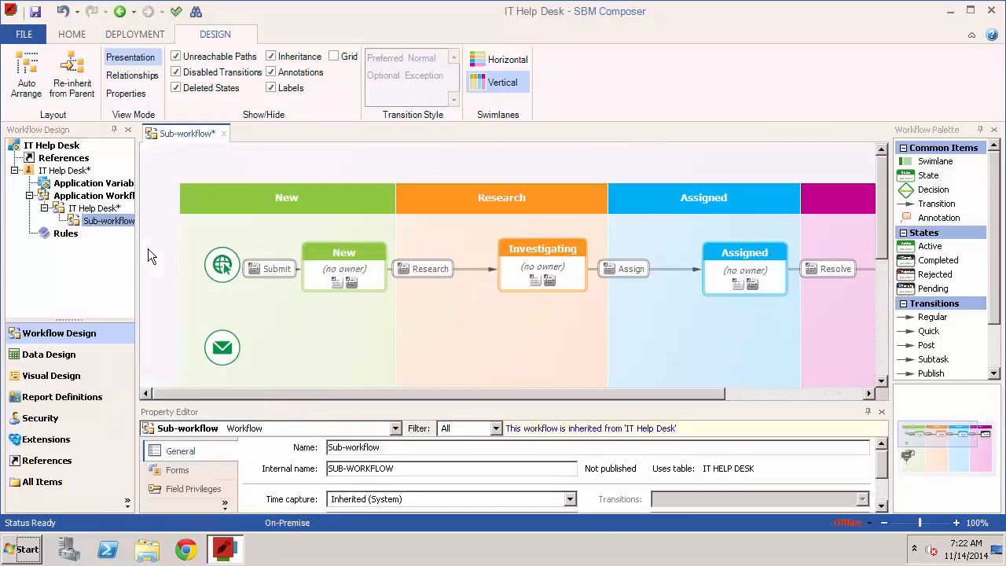